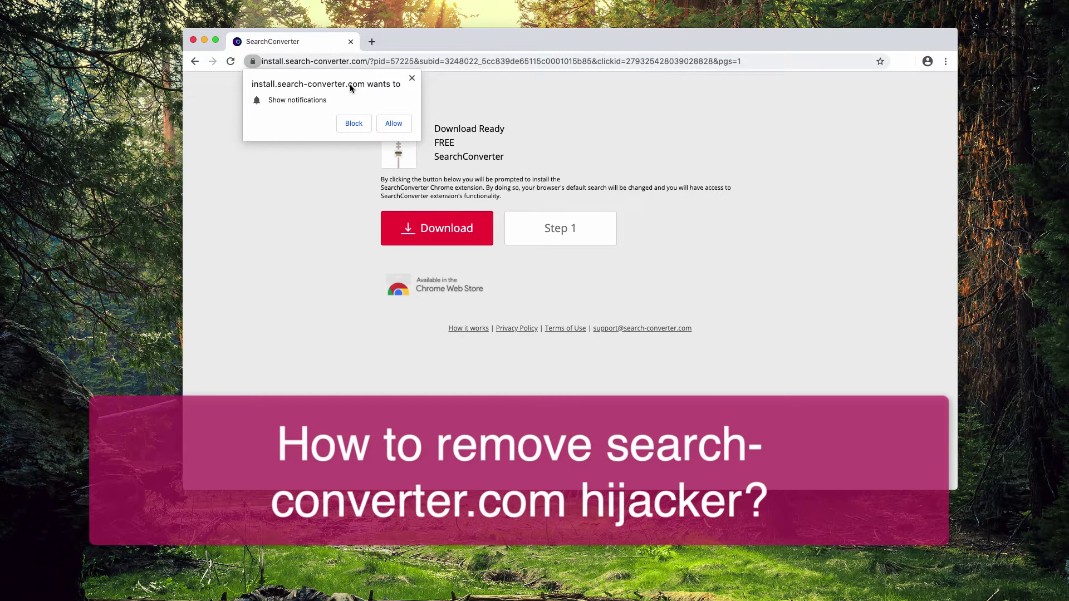
# Select the download page's full web address in the address bar
pyautogui.click(668, 61)
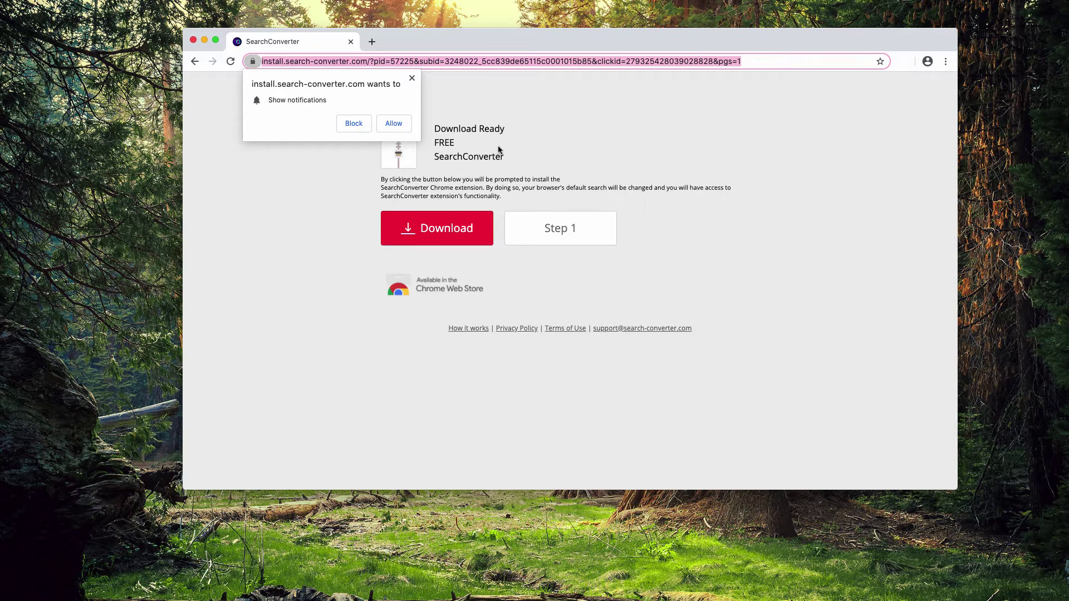
pyautogui.moveTo(578, 43); pyautogui.dragTo(564, 48)
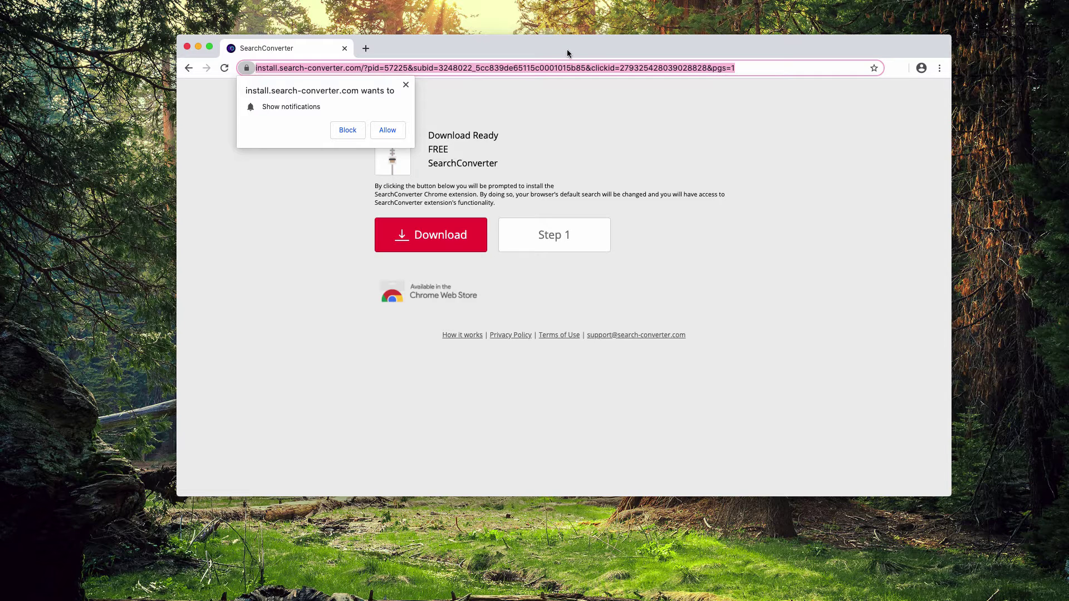
pyautogui.moveTo(563, 61); pyautogui.dragTo(559, 55)
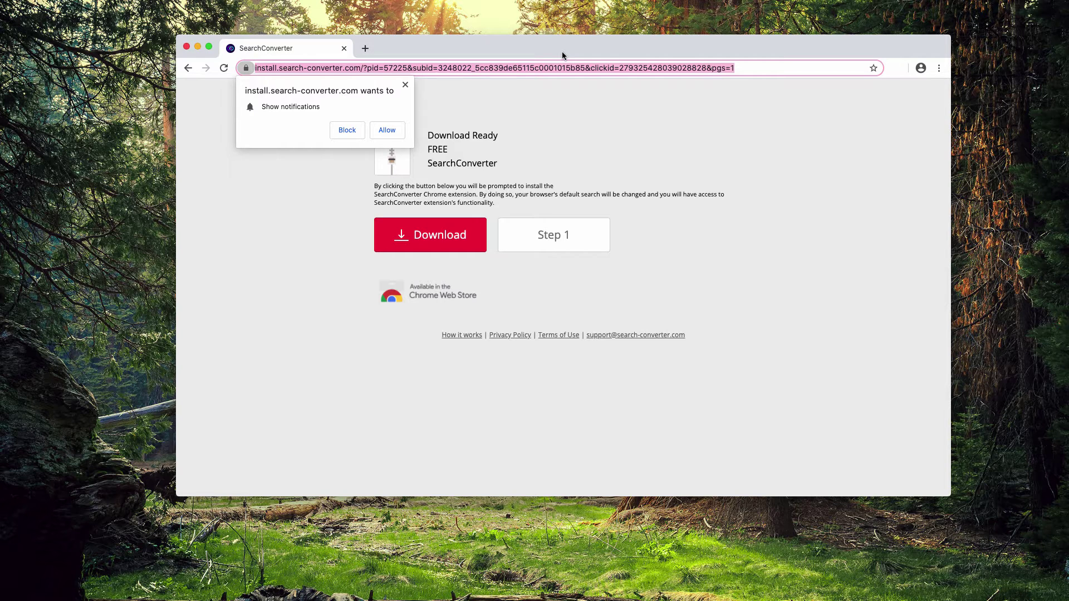
pyautogui.moveTo(562, 55); pyautogui.dragTo(561, 59)
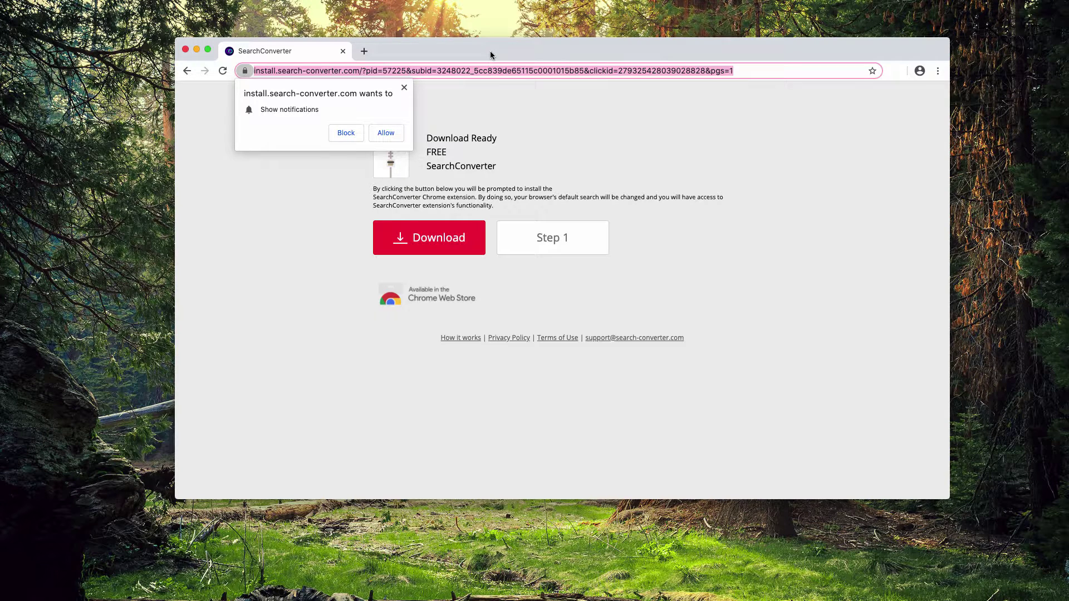
pyautogui.moveTo(491, 56); pyautogui.dragTo(491, 56)
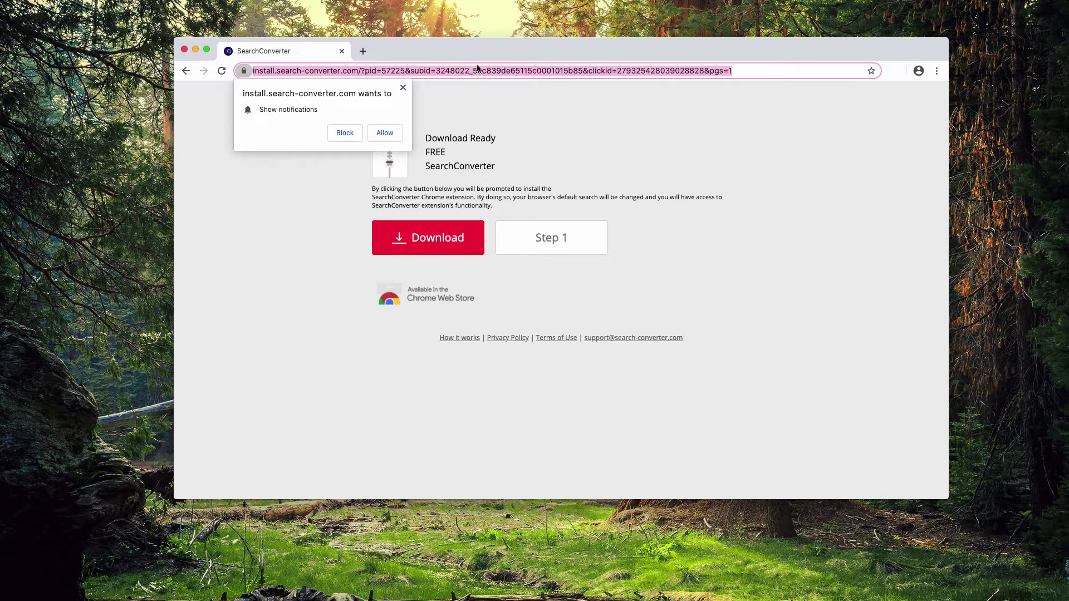
pyautogui.moveTo(500, 51); pyautogui.dragTo(499, 51)
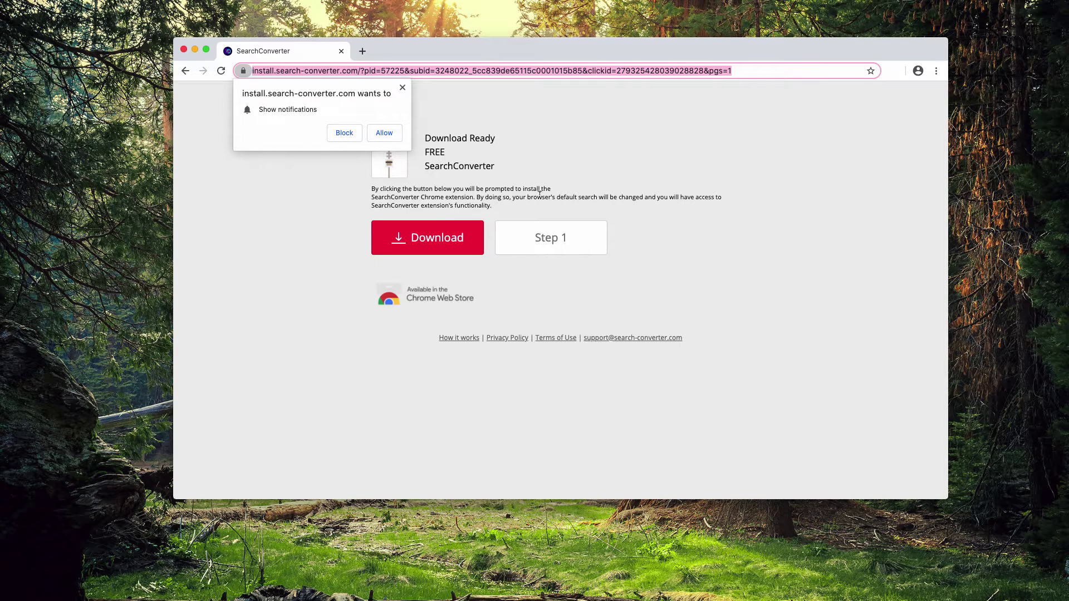
# Download SearchConverter and add it to Chrome from the Web Store listing
pyautogui.click(636, 192)
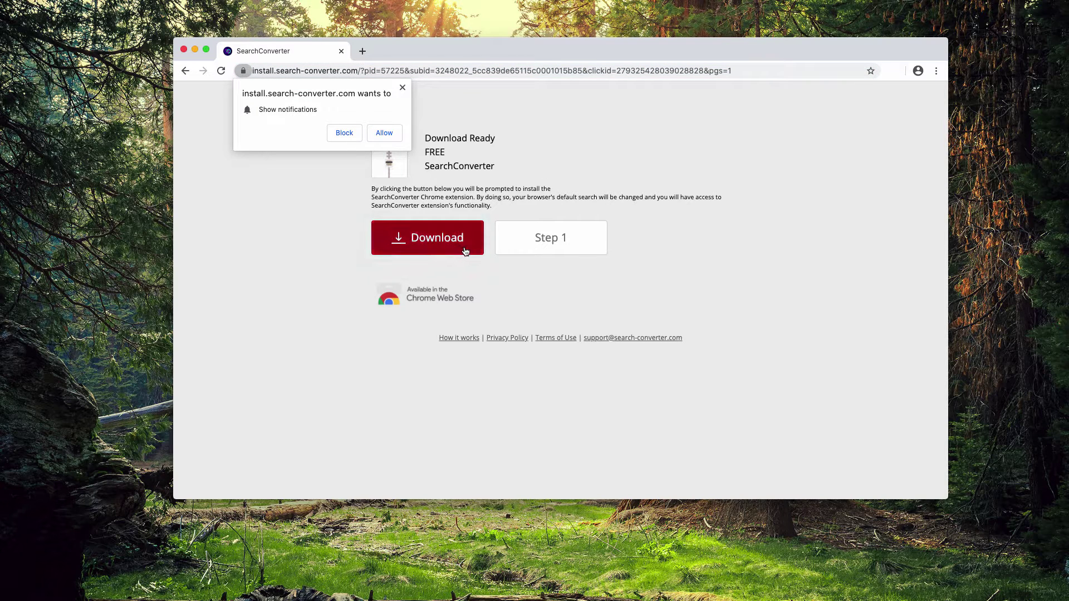
pyautogui.click(421, 236)
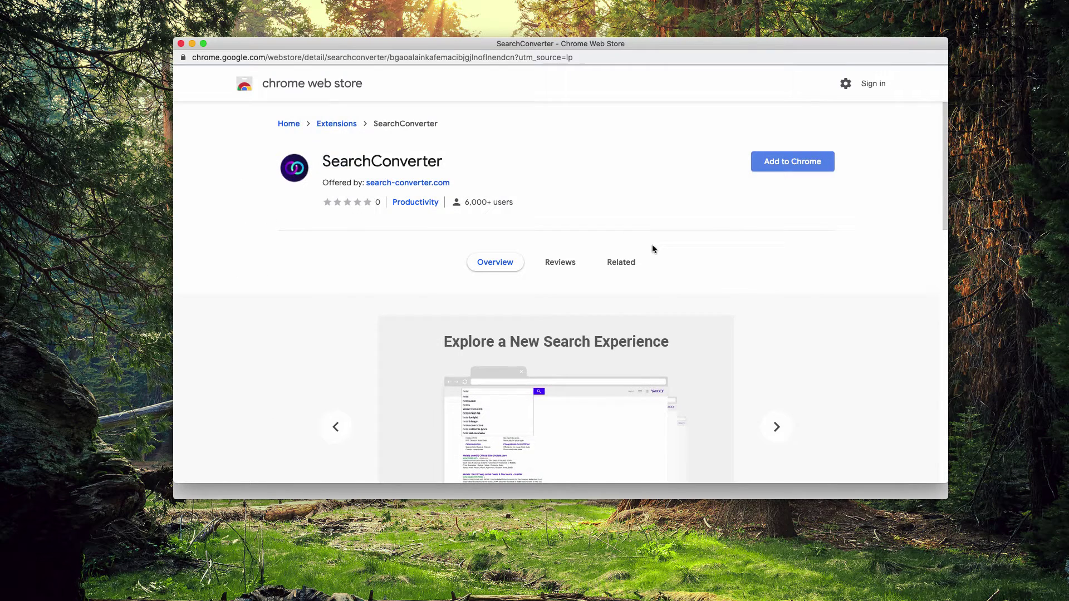
pyautogui.scroll(-4, 652, 246)
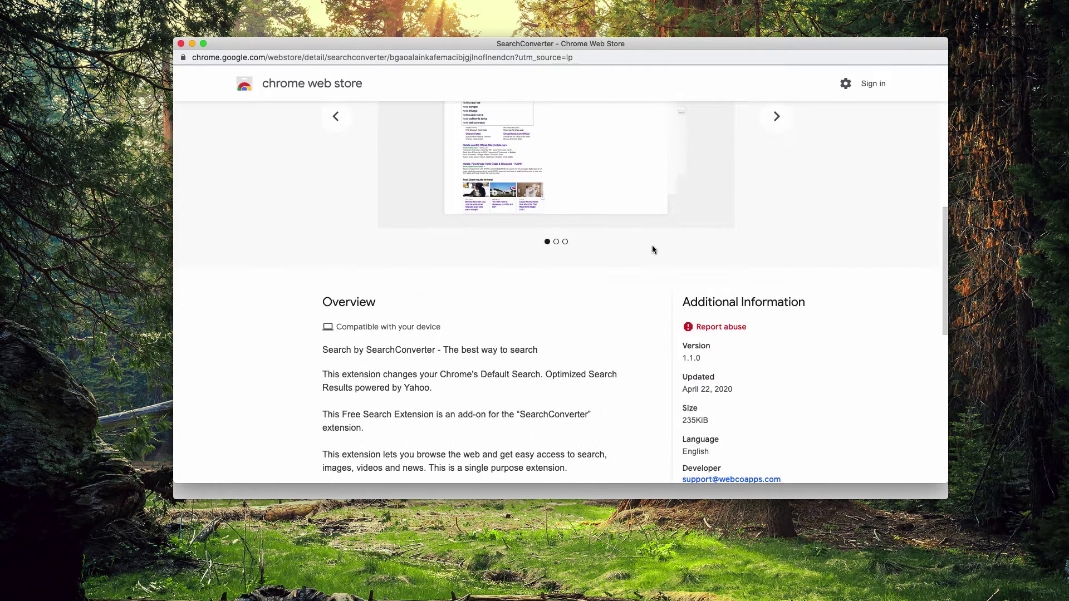
pyautogui.scroll(-2, 653, 249)
pyautogui.scroll(-2, 652, 249)
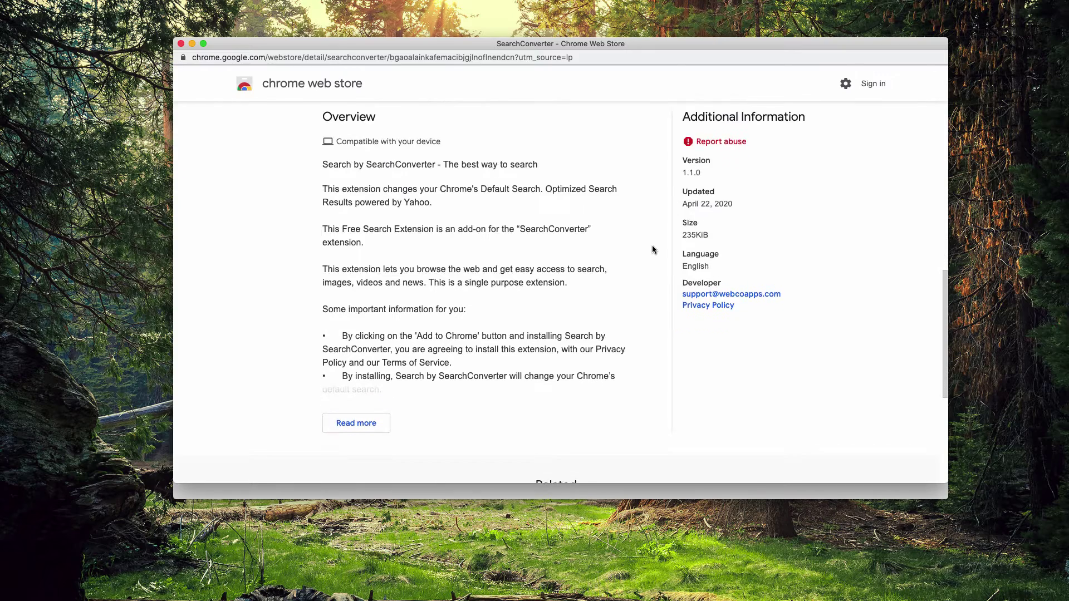
pyautogui.scroll(2, 652, 248)
pyautogui.scroll(2, 652, 249)
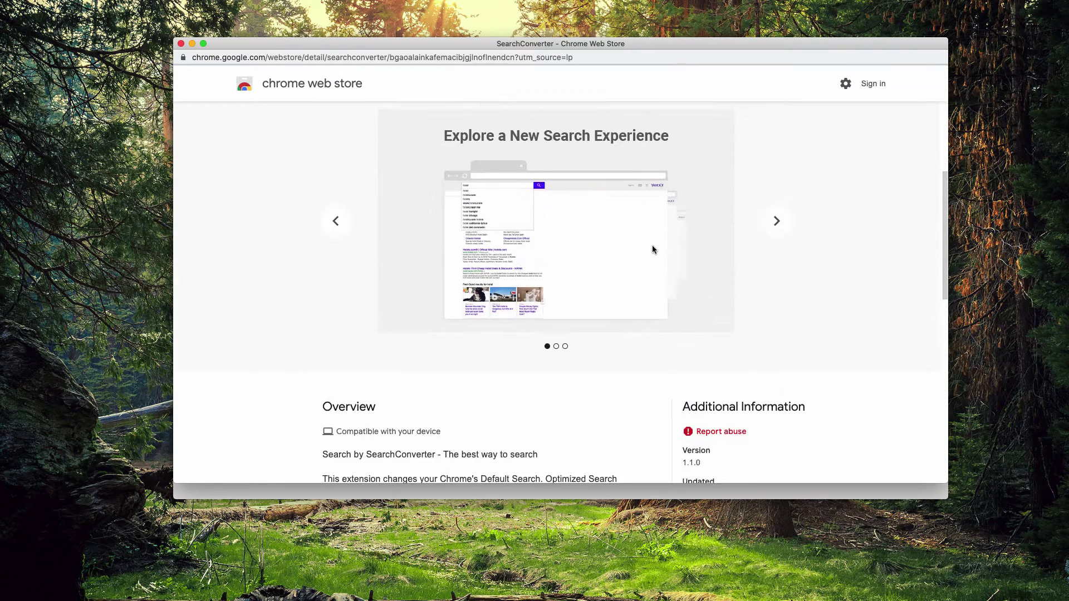
pyautogui.scroll(2, 653, 247)
pyautogui.scroll(2, 652, 247)
pyautogui.click(783, 142)
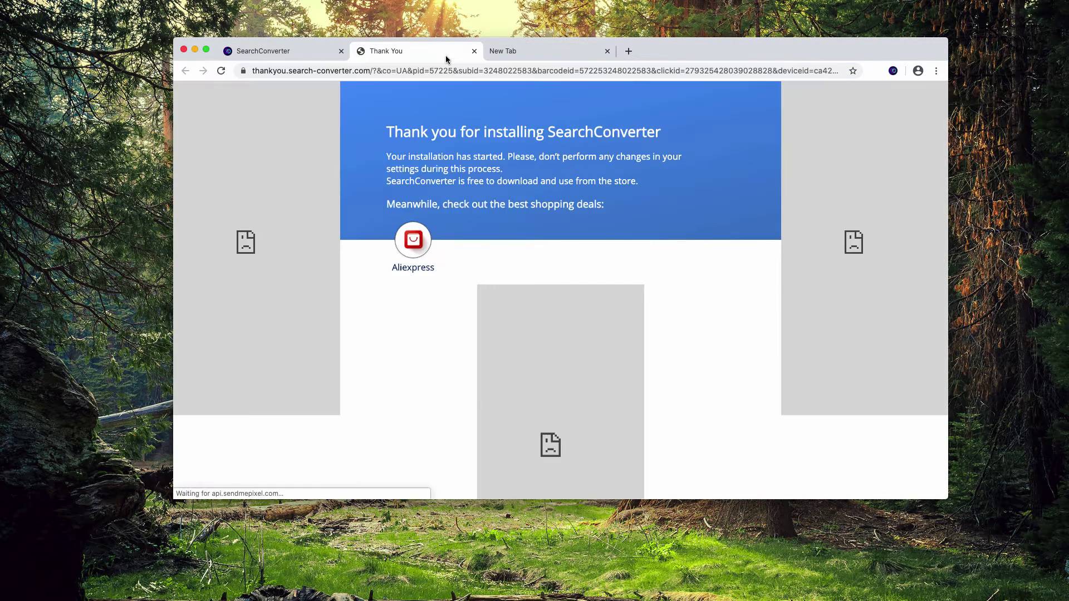
# Return to the thank-you tab and open Chrome's Extensions page, which lists SearchConverter as enabled
pyautogui.click(305, 53)
pyautogui.click(410, 52)
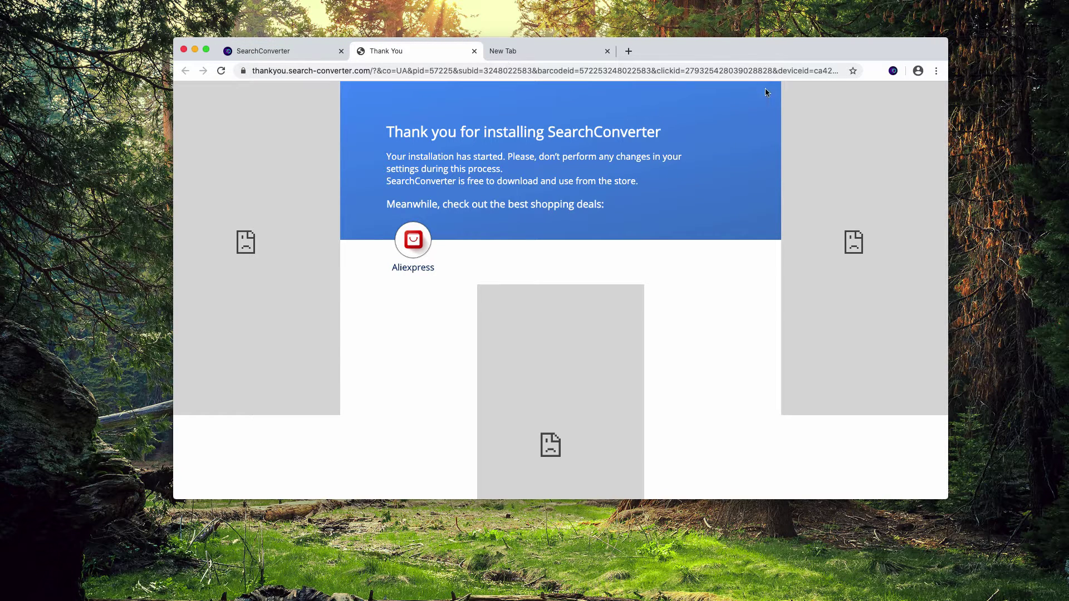
pyautogui.rightClick(893, 72)
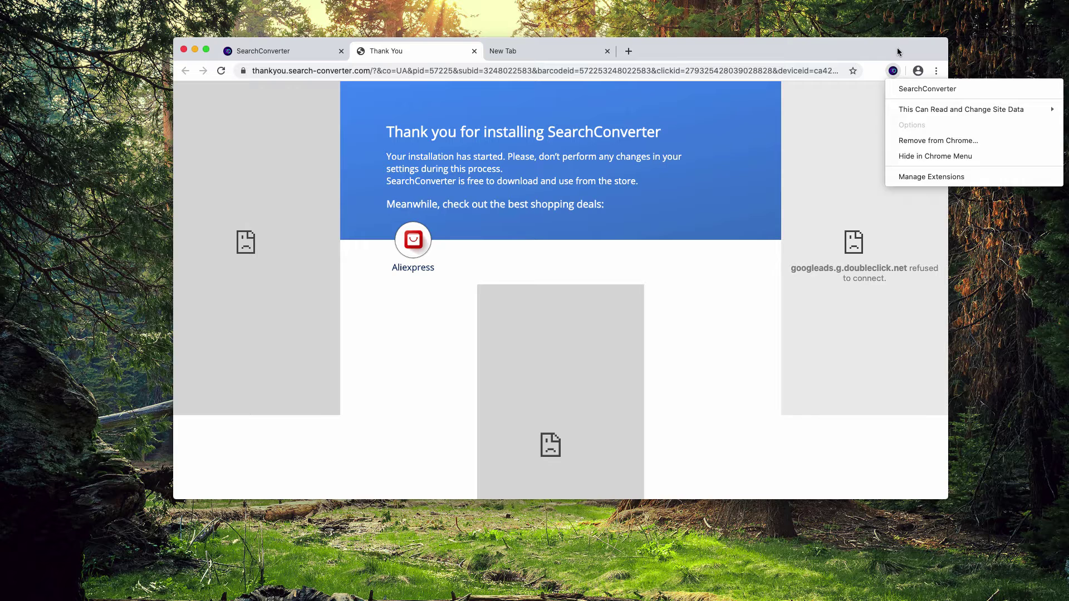
pyautogui.click(935, 71)
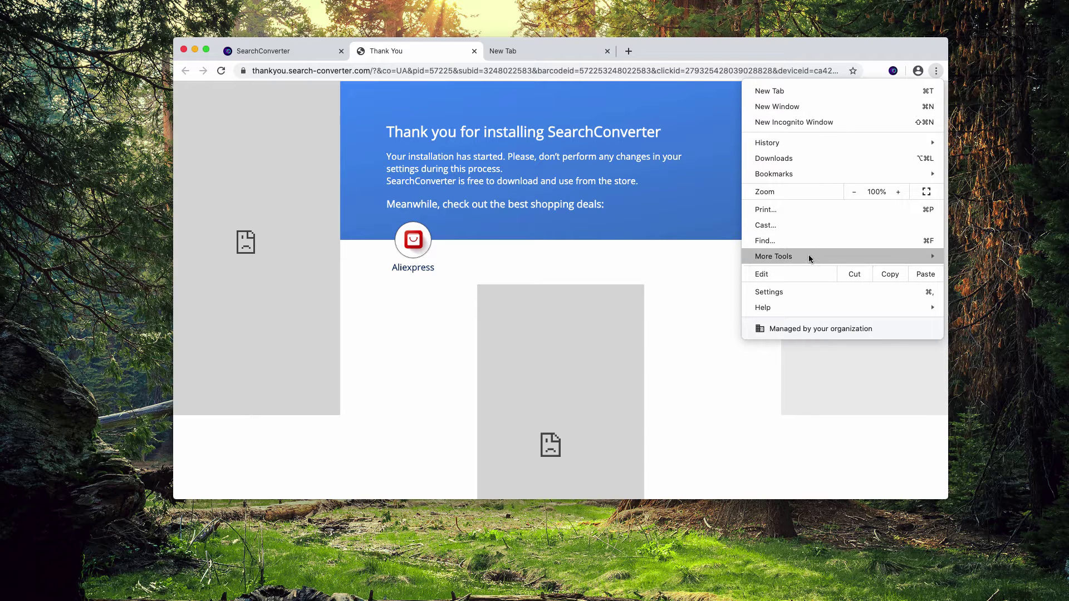
pyautogui.moveTo(773, 256)
pyautogui.click(567, 308)
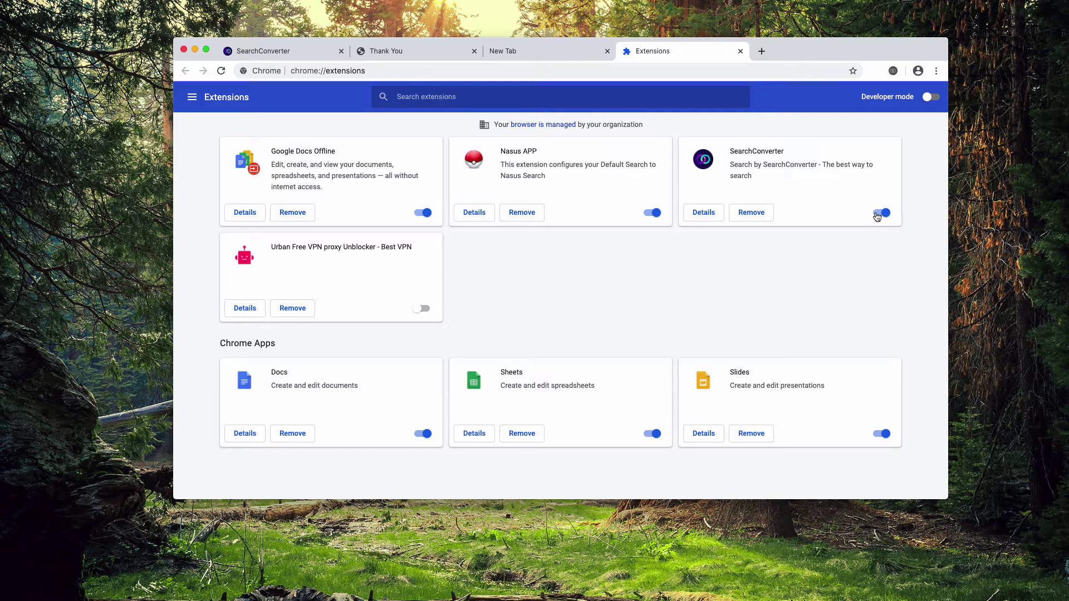
# Turn off the SearchConverter extension and confirm its removal from Chrome
pyautogui.click(878, 217)
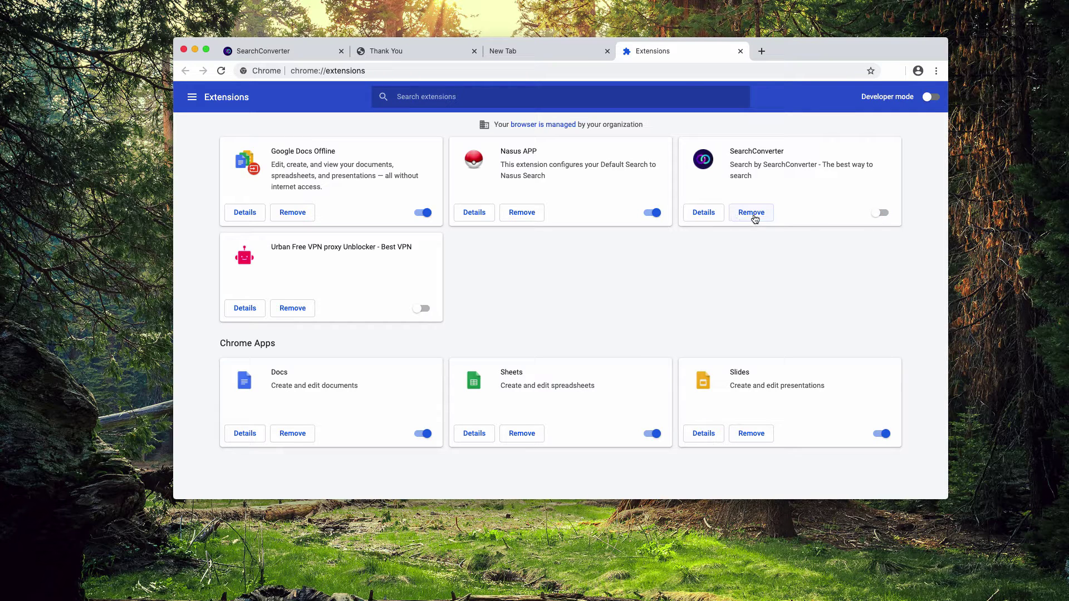
pyautogui.click(752, 214)
pyautogui.click(655, 143)
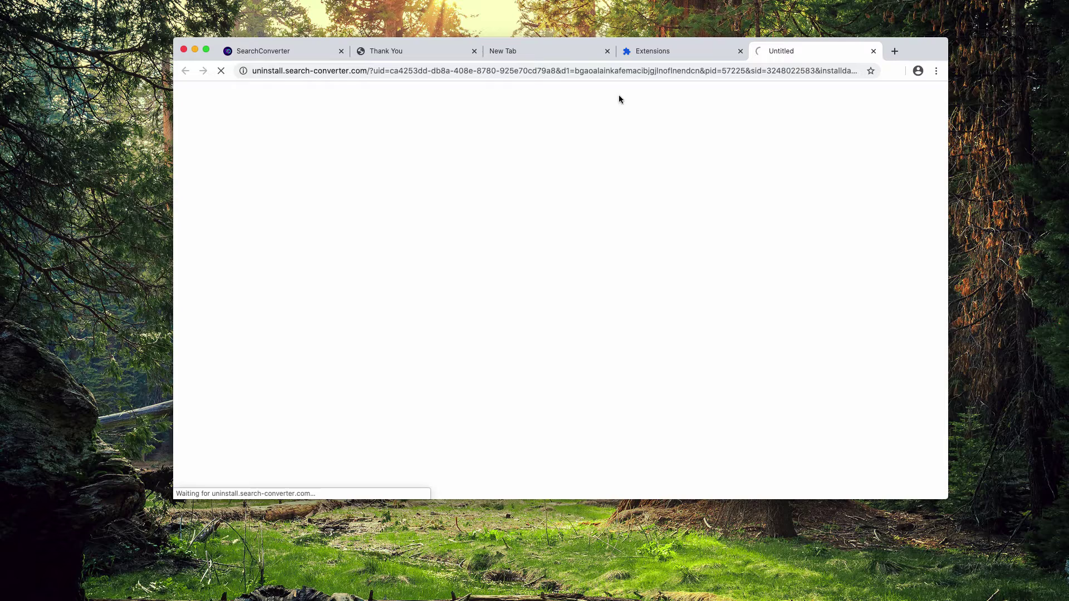
pyautogui.click(607, 52)
# Close the leftover Thank You, uninstall and install tabs, leaving a fresh tab
pyautogui.click(606, 51)
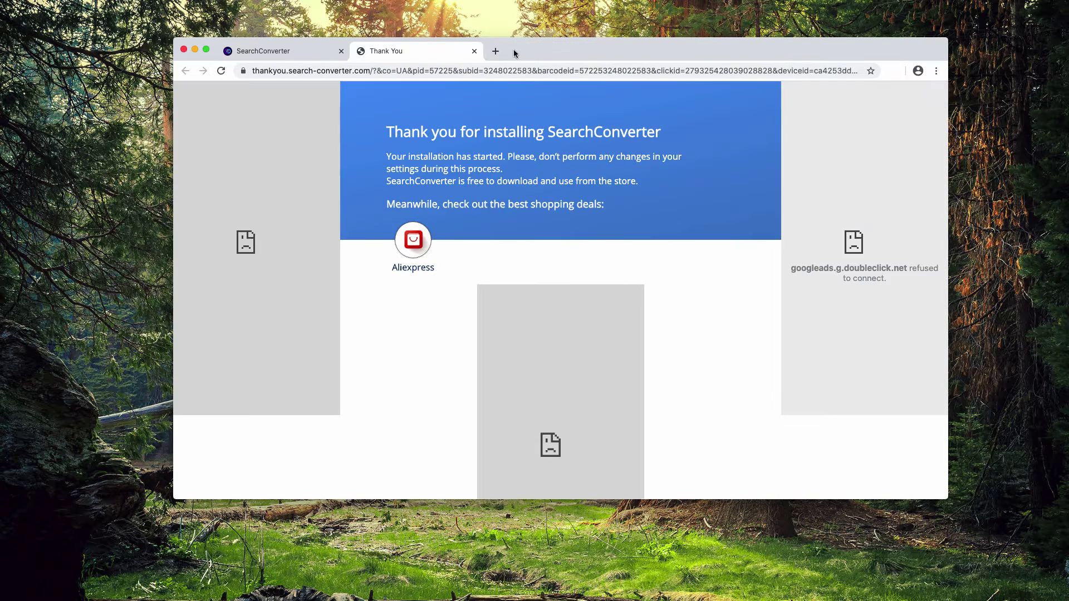
pyautogui.click(473, 51)
pyautogui.click(362, 52)
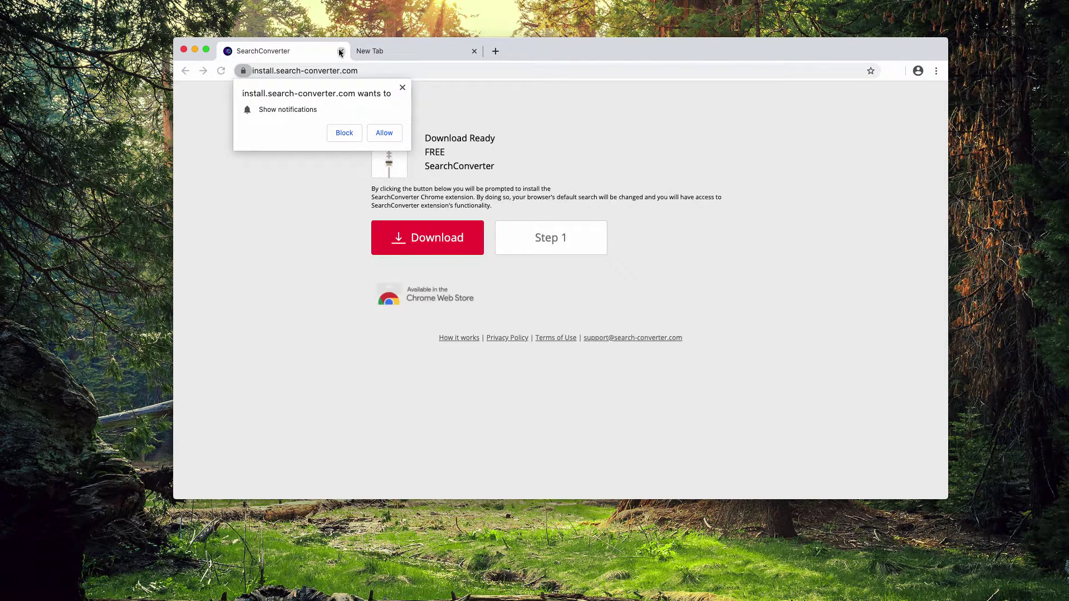
pyautogui.click(342, 51)
pyautogui.write('google.com')
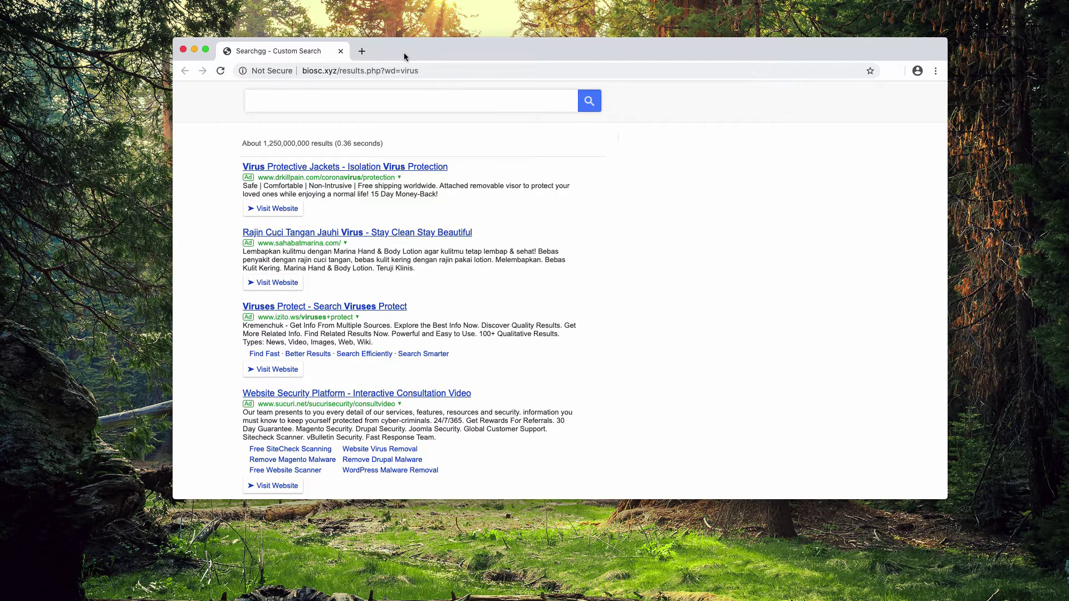
# Reopen the Extensions page and switch off the Nasus APP toggle
pyautogui.click(935, 70)
pyautogui.moveTo(773, 256)
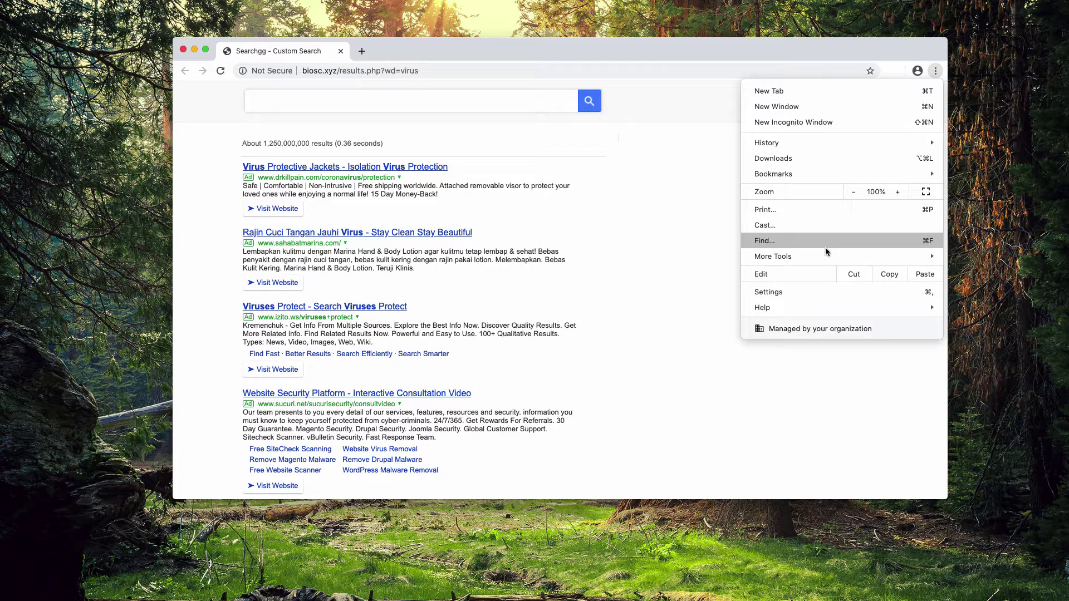
pyautogui.click(680, 307)
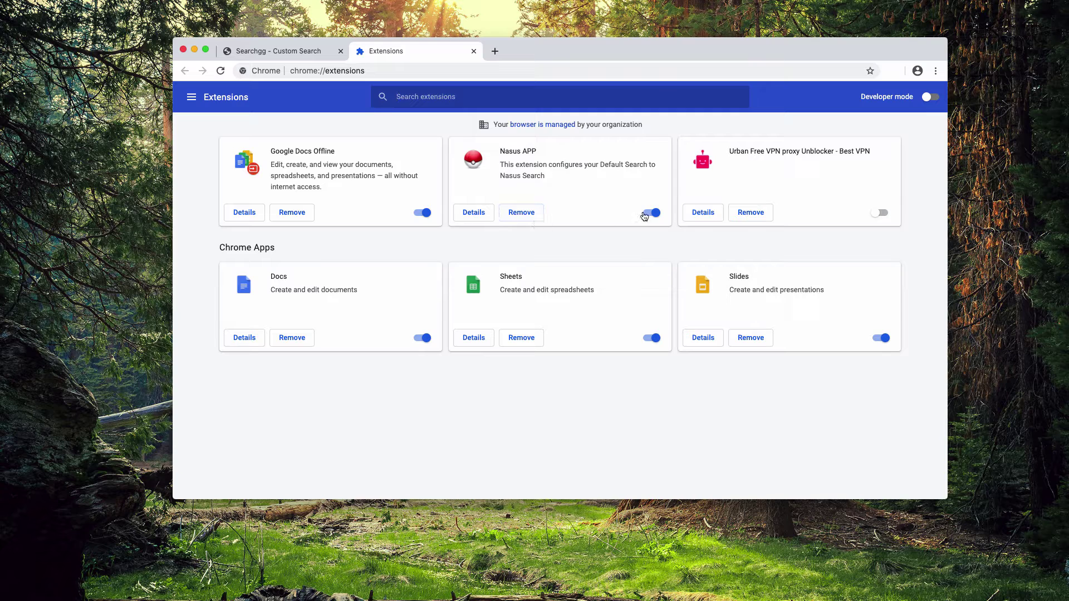
pyautogui.click(652, 214)
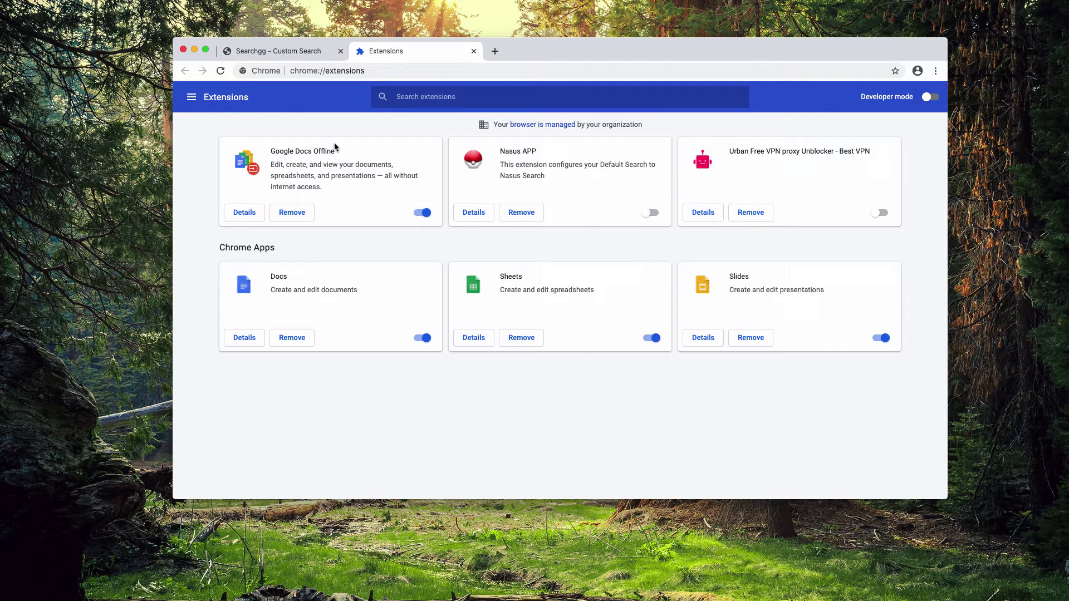
# Search 'virus' on google.com in a new tab to confirm genuine Google results
pyautogui.click(493, 55)
pyautogui.write('google.com')
pyautogui.press('Return')
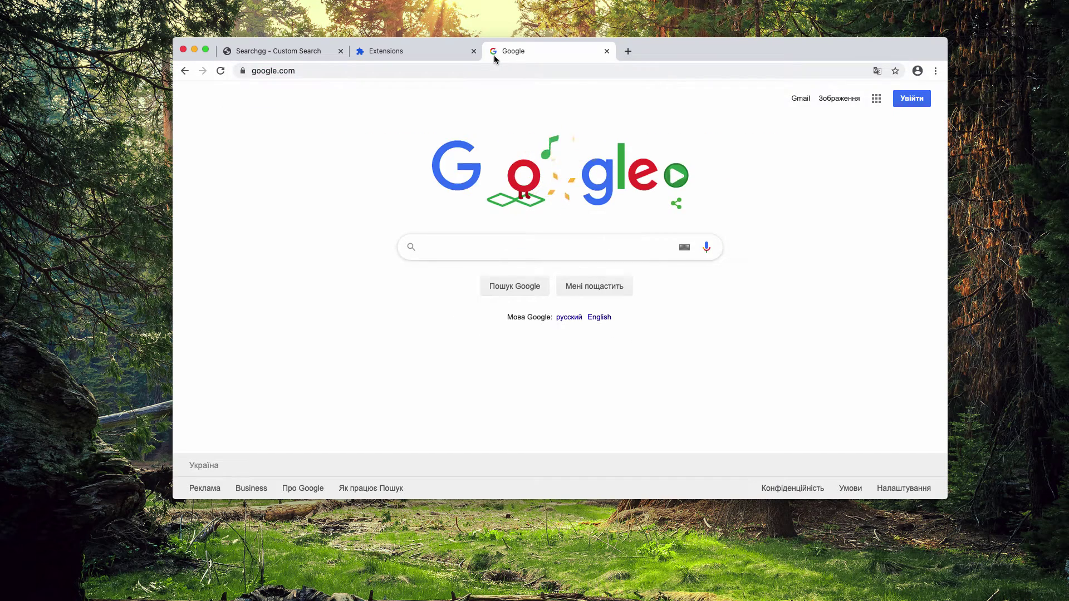
pyautogui.write('virus')
pyautogui.press('BackSpace')
pyautogui.press('BackSpace')
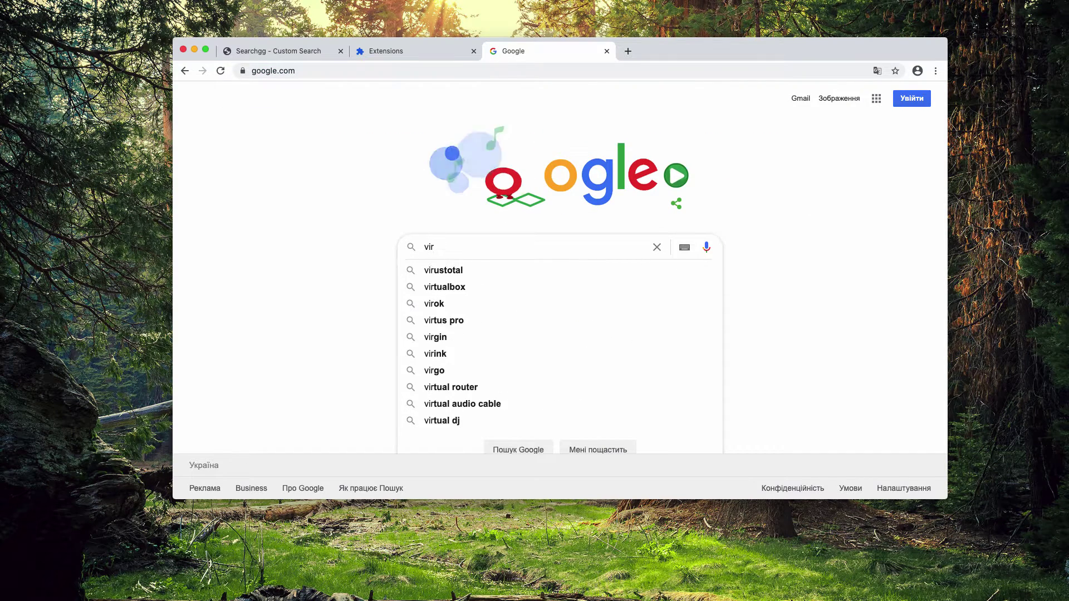
pyautogui.write('us')
pyautogui.press('Return')
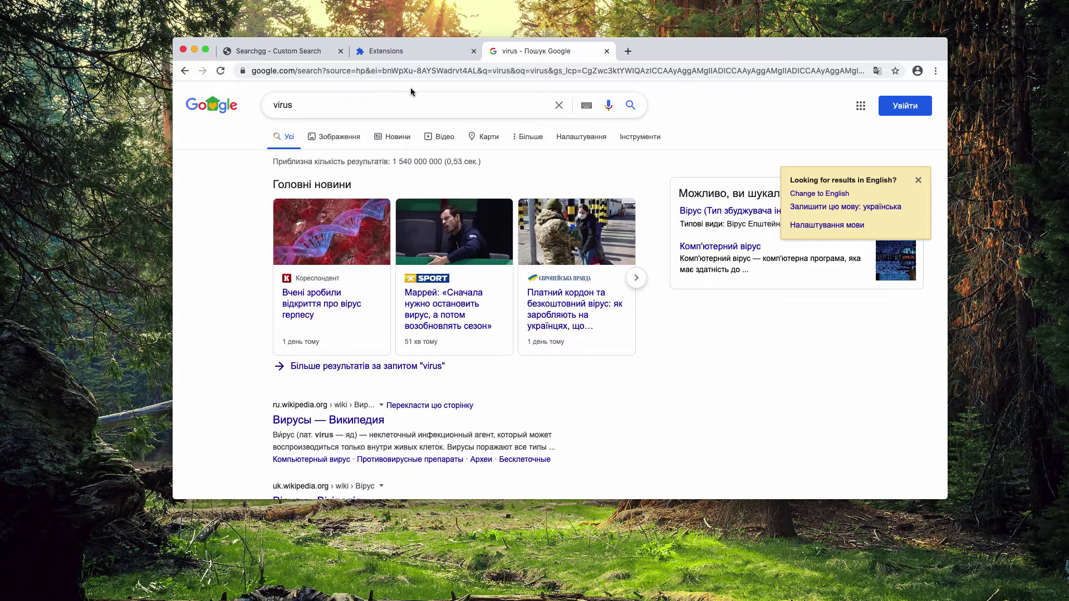
# Close the Google results tab and go to combocleaner.com
pyautogui.click(606, 52)
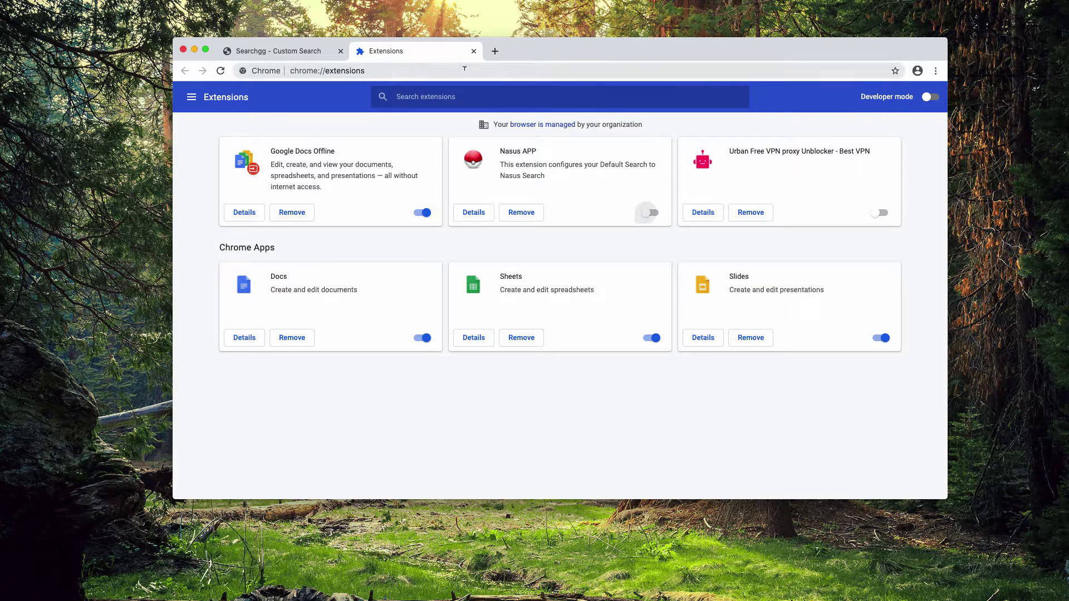
pyautogui.click(464, 70)
pyautogui.write('c')
pyautogui.click(355, 90)
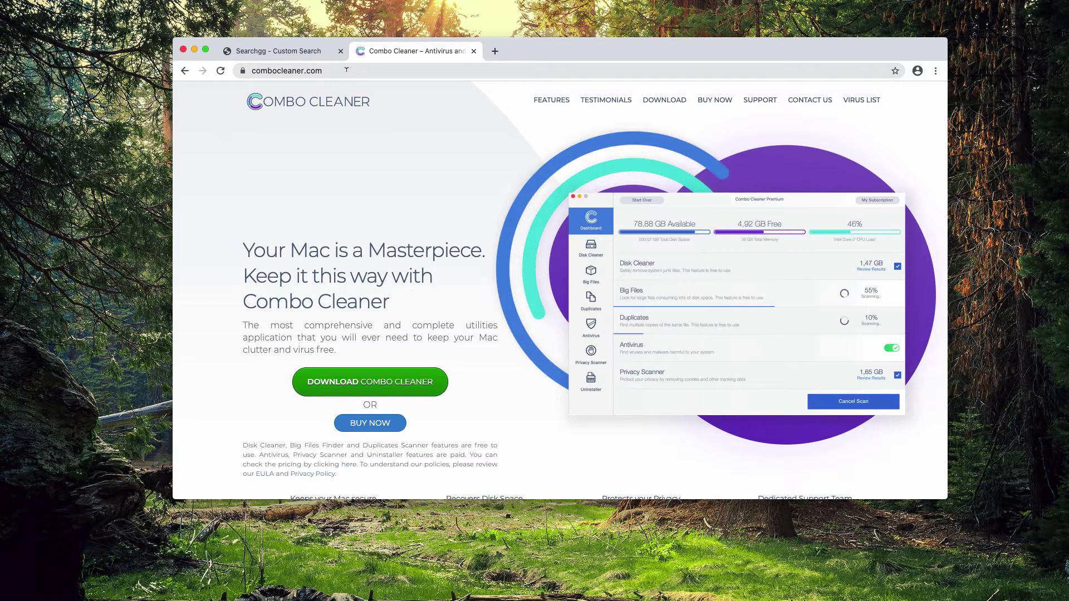
# Select the combocleaner.com address in Chrome's address bar
pyautogui.click(330, 71)
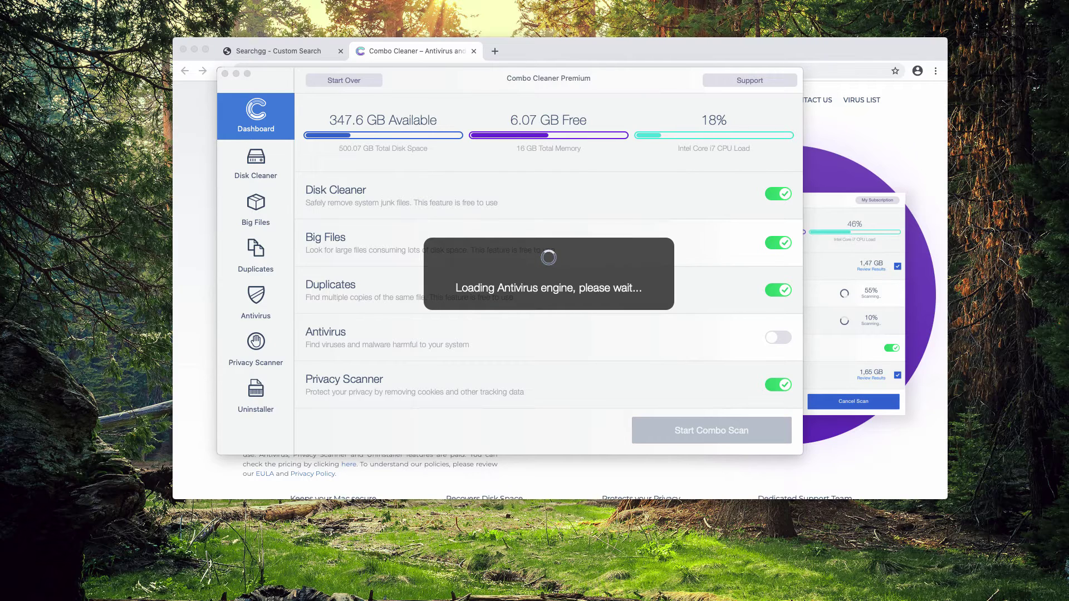
# Focus the Combo Cleaner window and start the Combo Scan across all modules
pyautogui.click(365, 207)
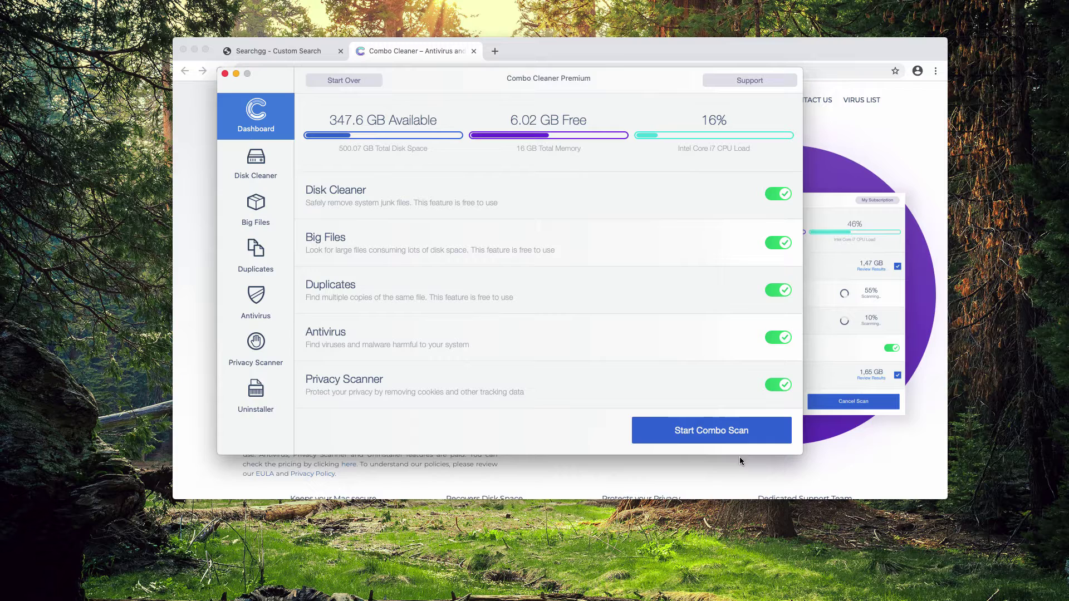
pyautogui.click(735, 439)
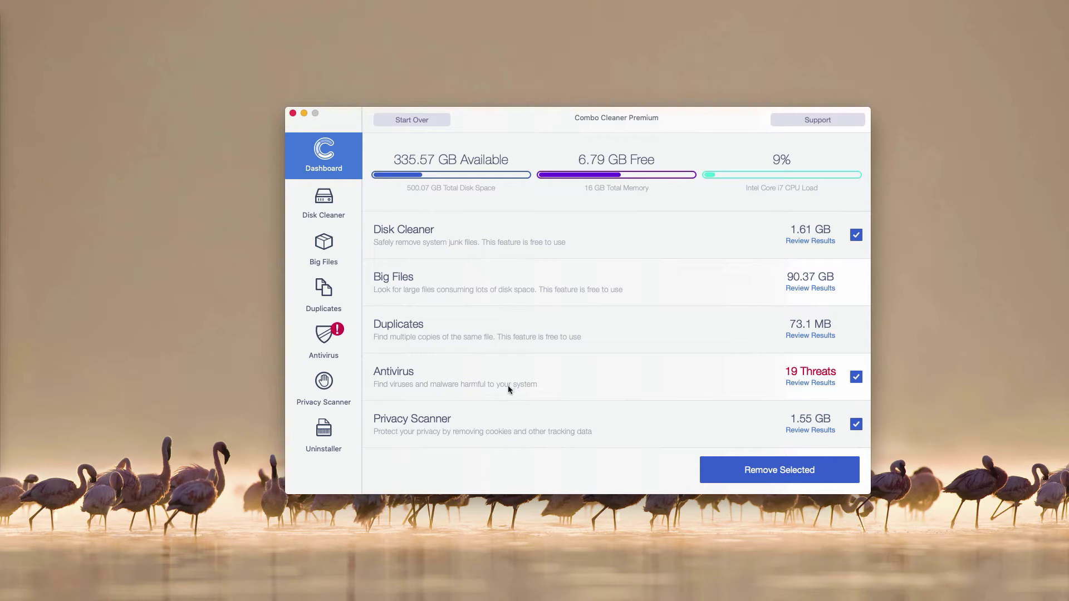
# Open Review Results under Antivirus to list the 19 infected adware files
pyautogui.click(822, 383)
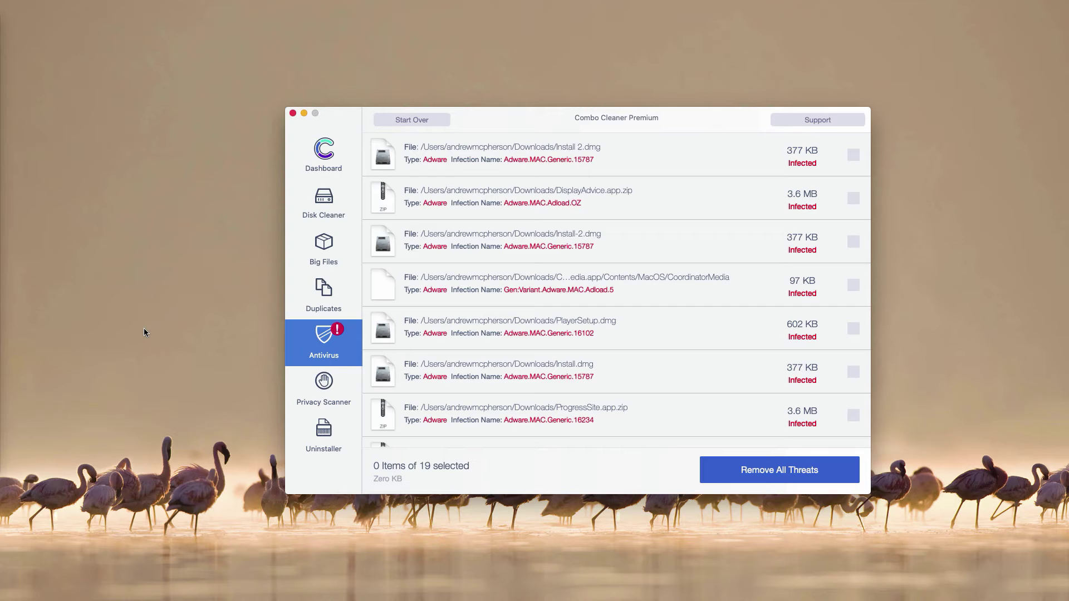
pyautogui.moveTo(584, 154)
pyautogui.scroll(-2, 523, 262)
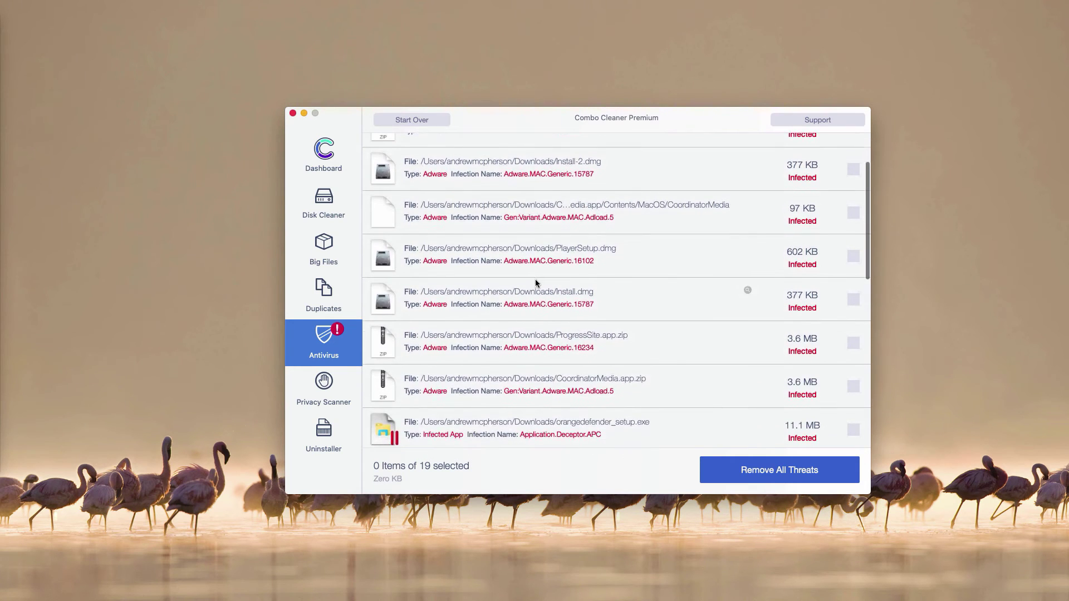
pyautogui.scroll(-3, 536, 279)
pyautogui.scroll(-3, 534, 282)
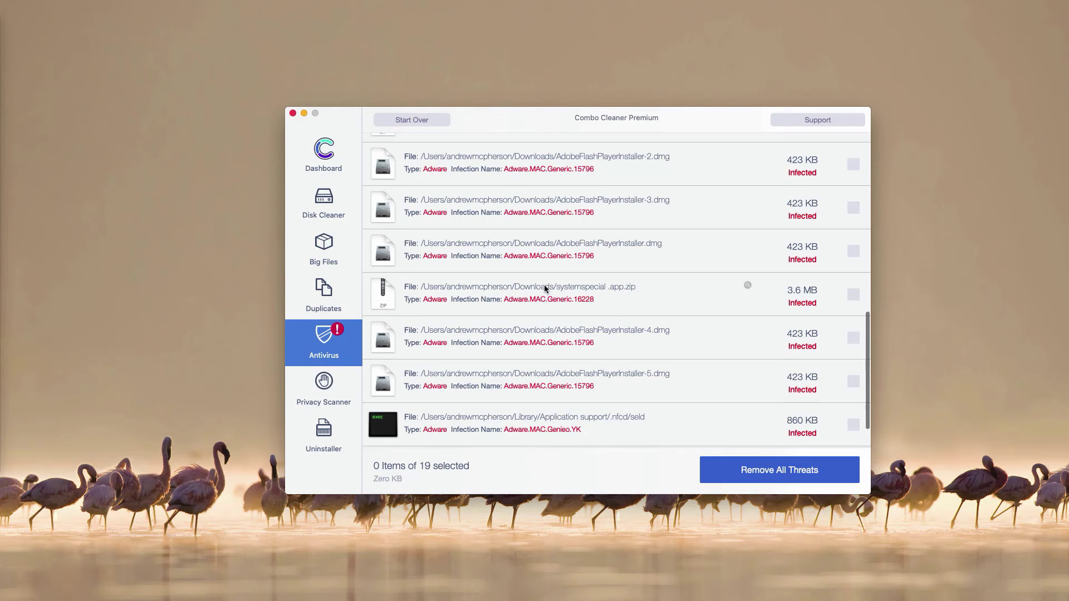
pyautogui.scroll(5, 545, 288)
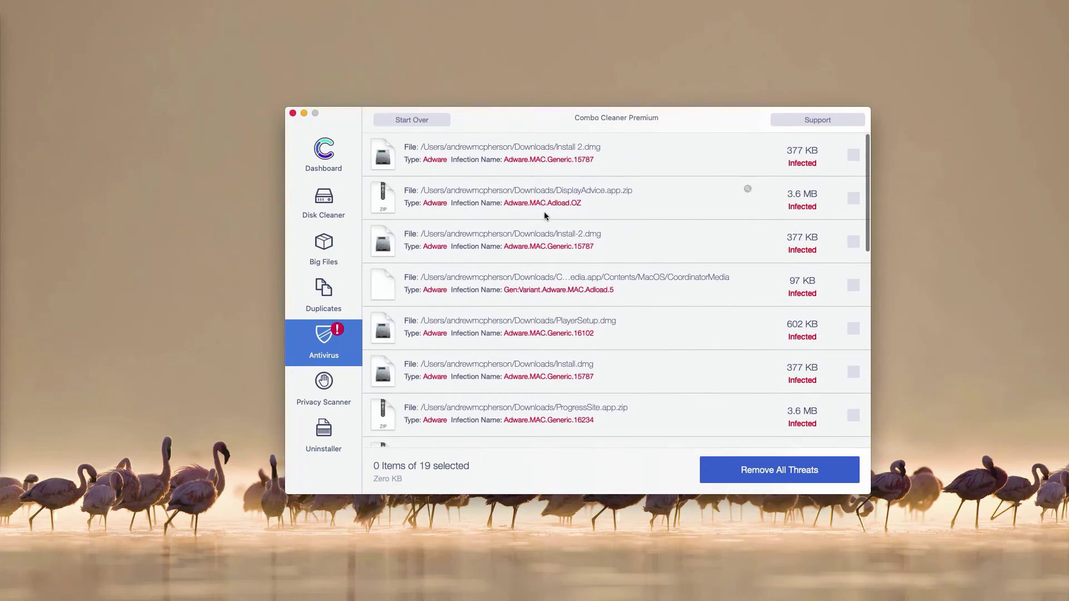